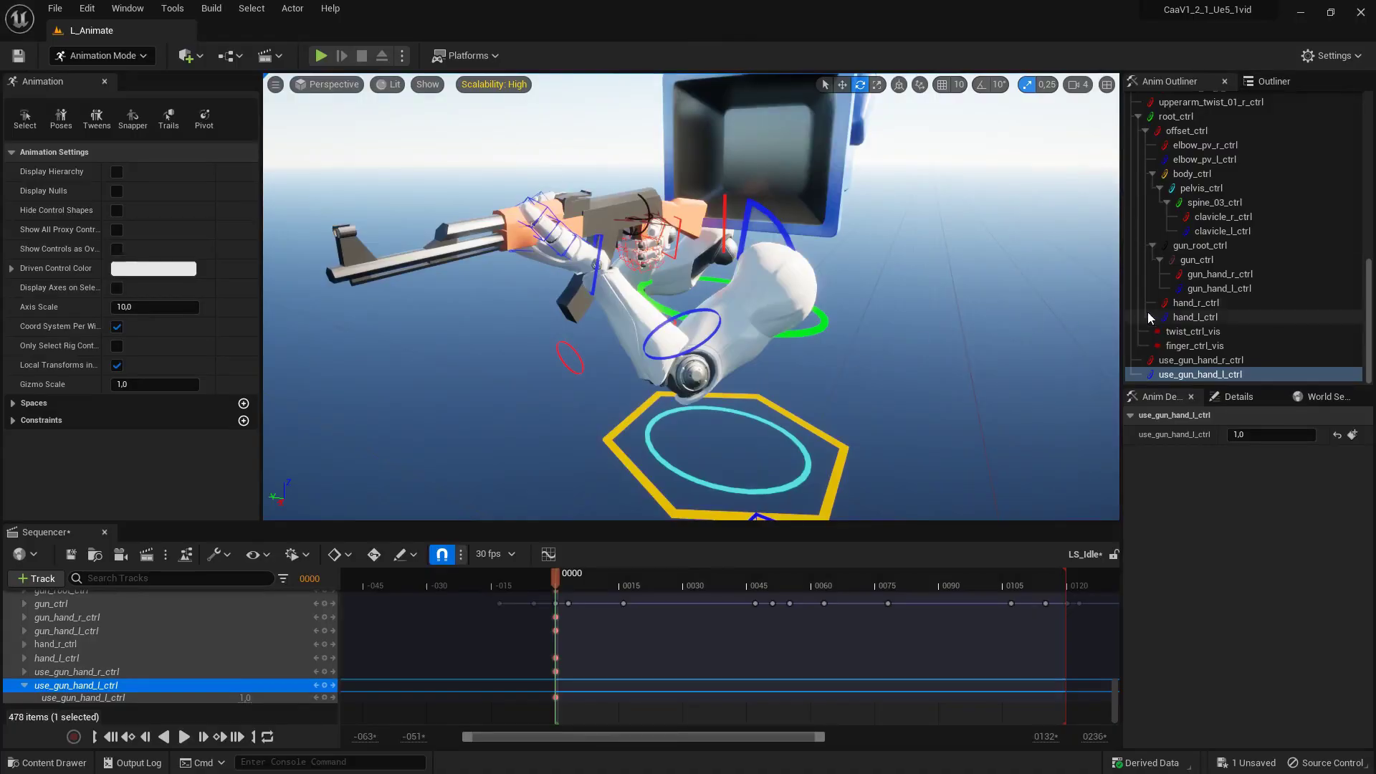
Step: Select the hand_r_ctrl/hand_l_ctrl and gun_hand_r_ctrl/gun_hand_l_ctrl control pairs in turn
left_click(1181, 306)
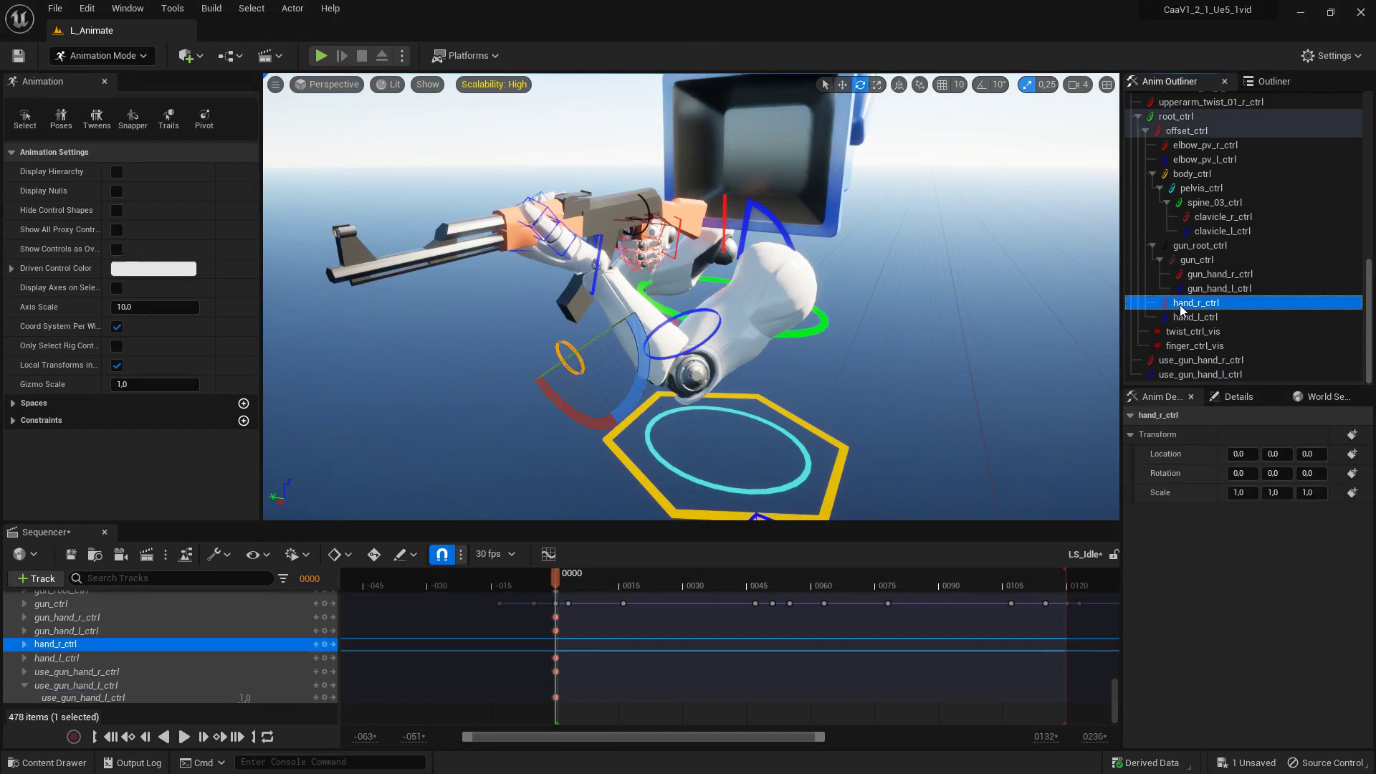
left_click(1190, 319, "ctrl")
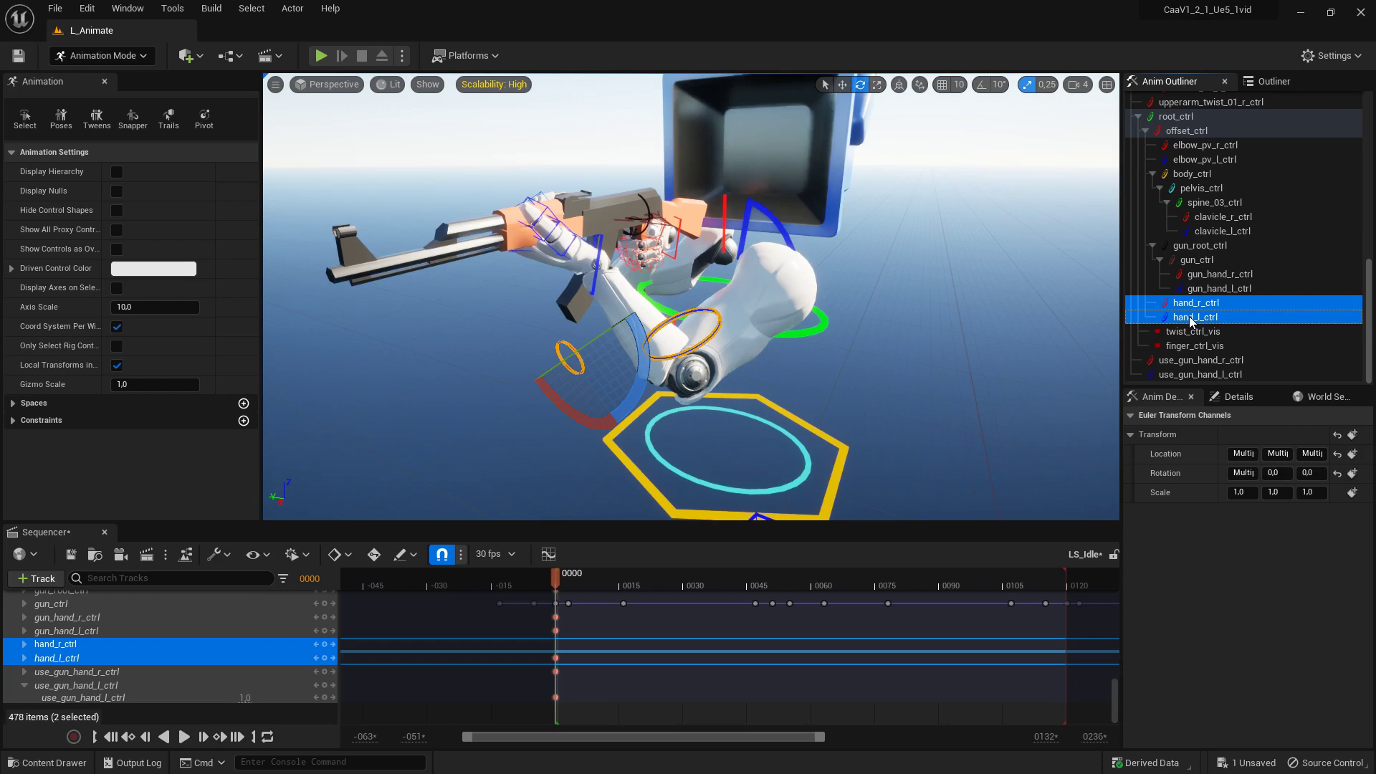
left_click(1201, 274)
left_click(1204, 291, "ctrl")
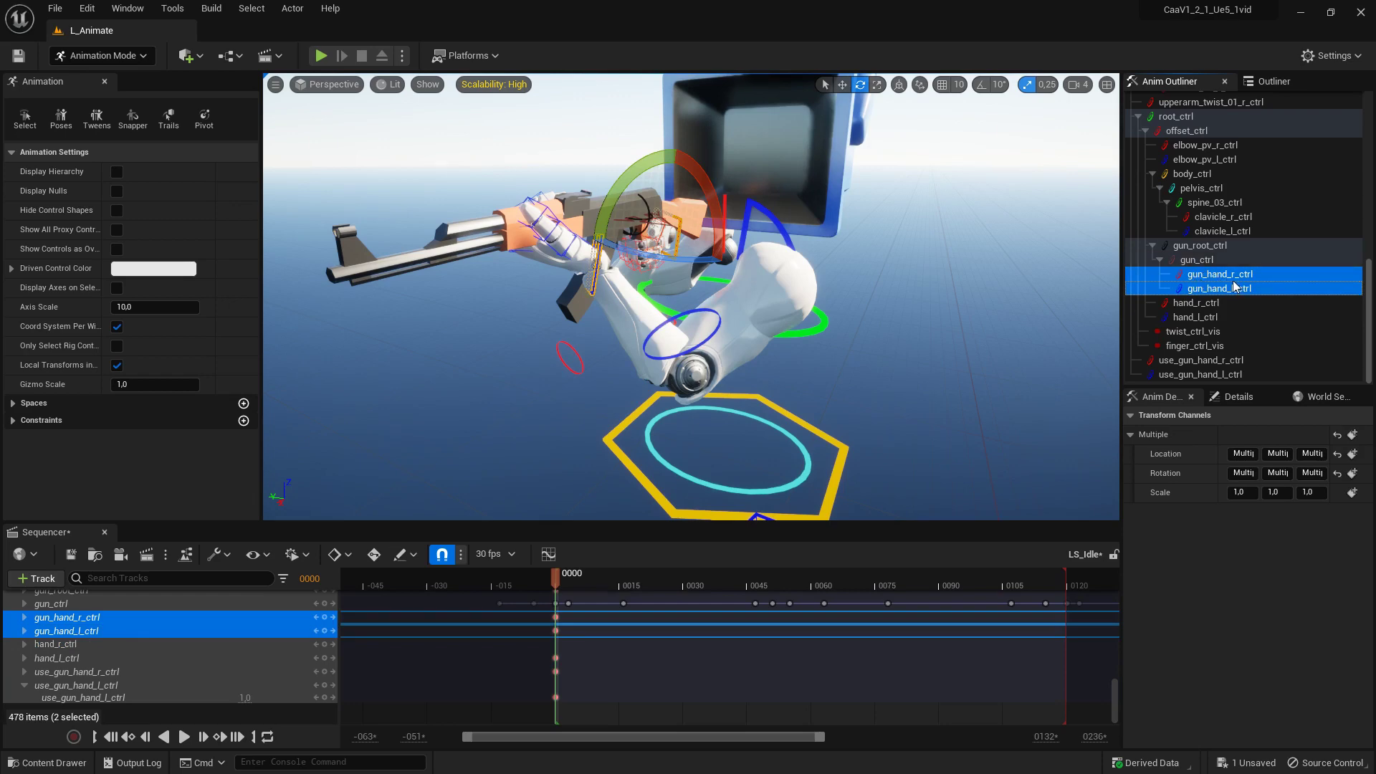
left_click(1199, 305)
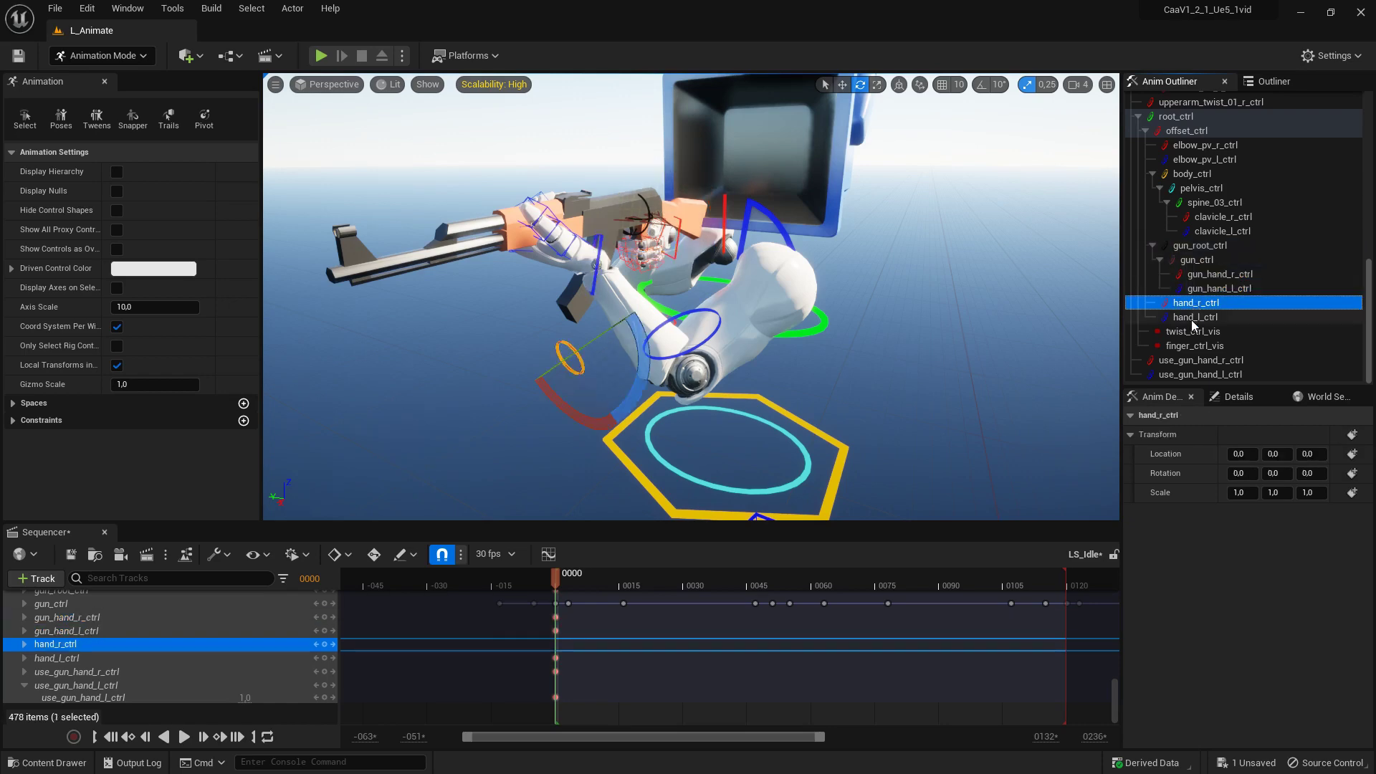
left_click(1193, 318, "shift")
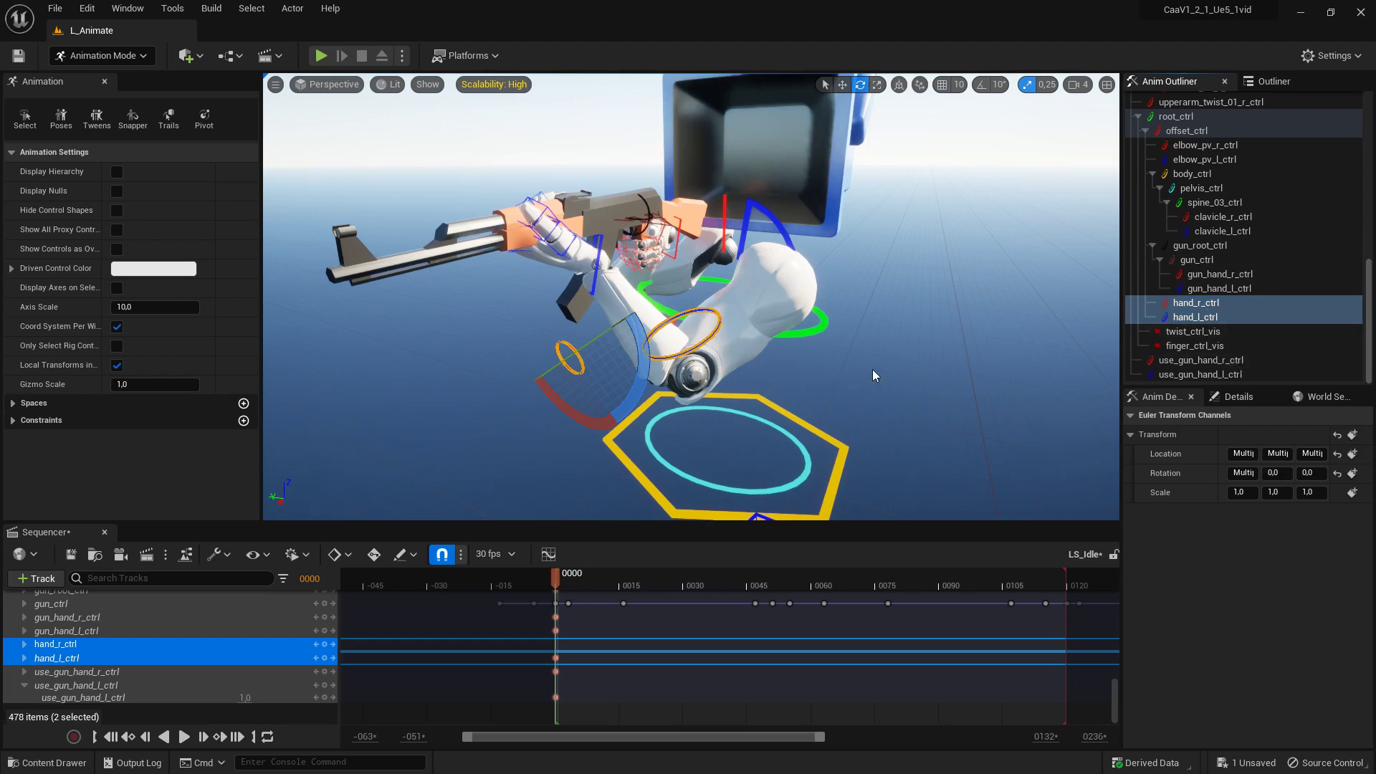
Step: Select the use_gun_hand_r_ctrl and use_gun_hand_l_ctrl grip switches, ending on use_gun_hand_l_ctrl
left_click(1196, 362)
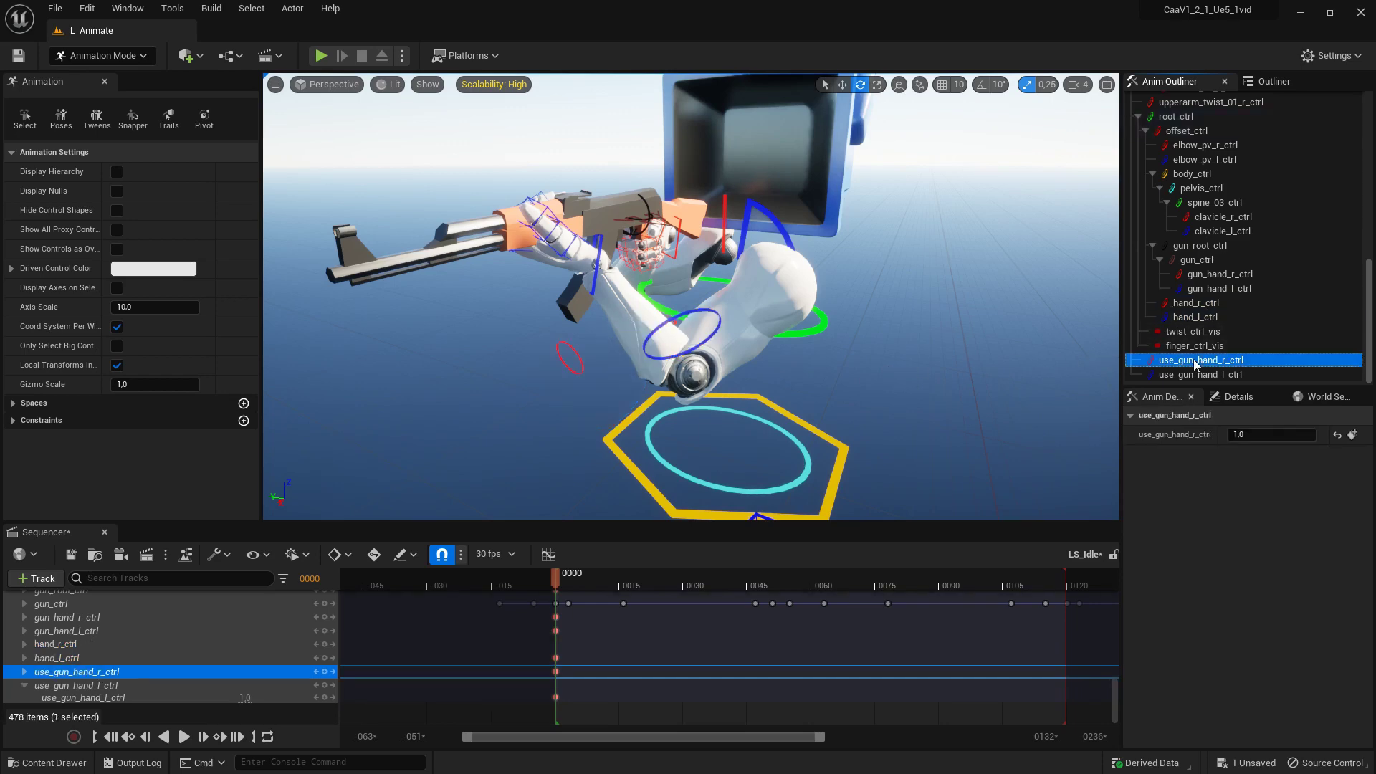
left_click(1195, 374, "shift")
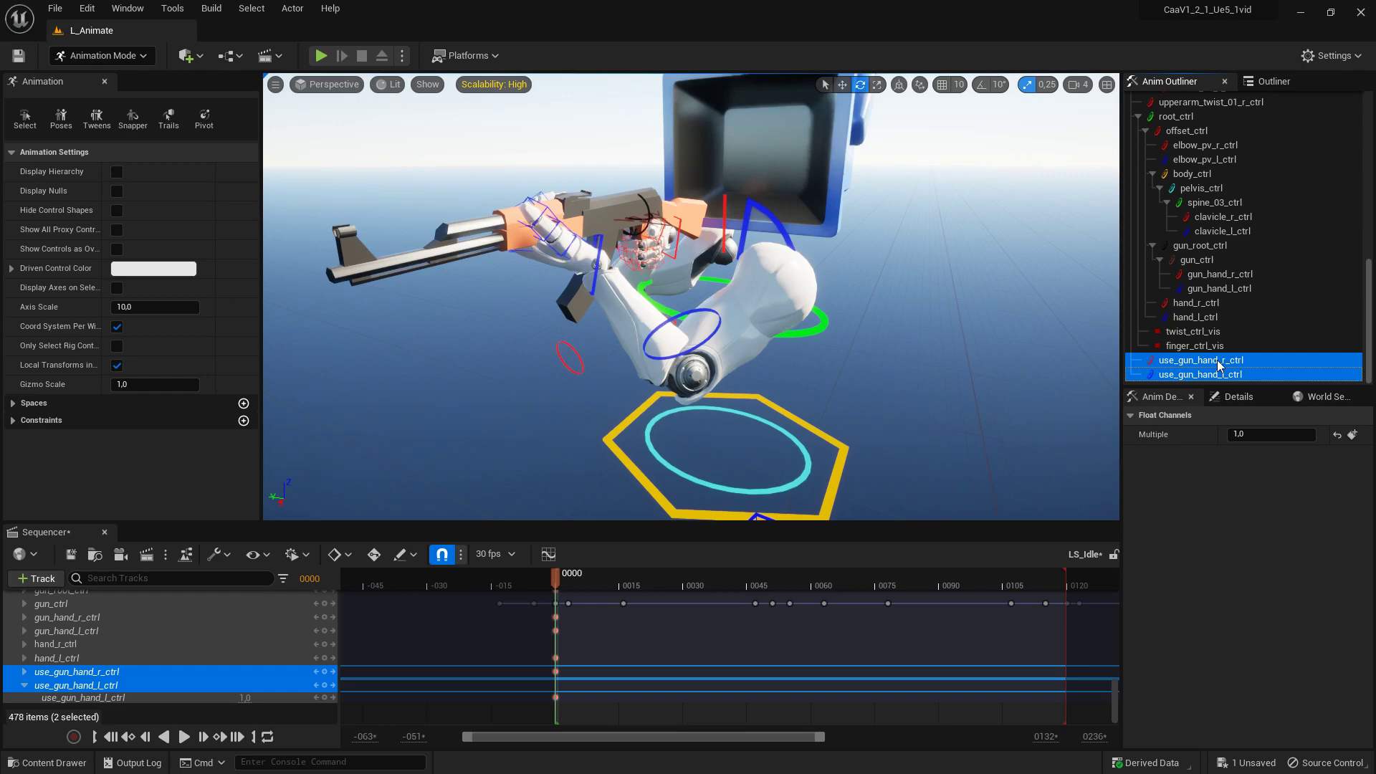
left_click(1176, 360)
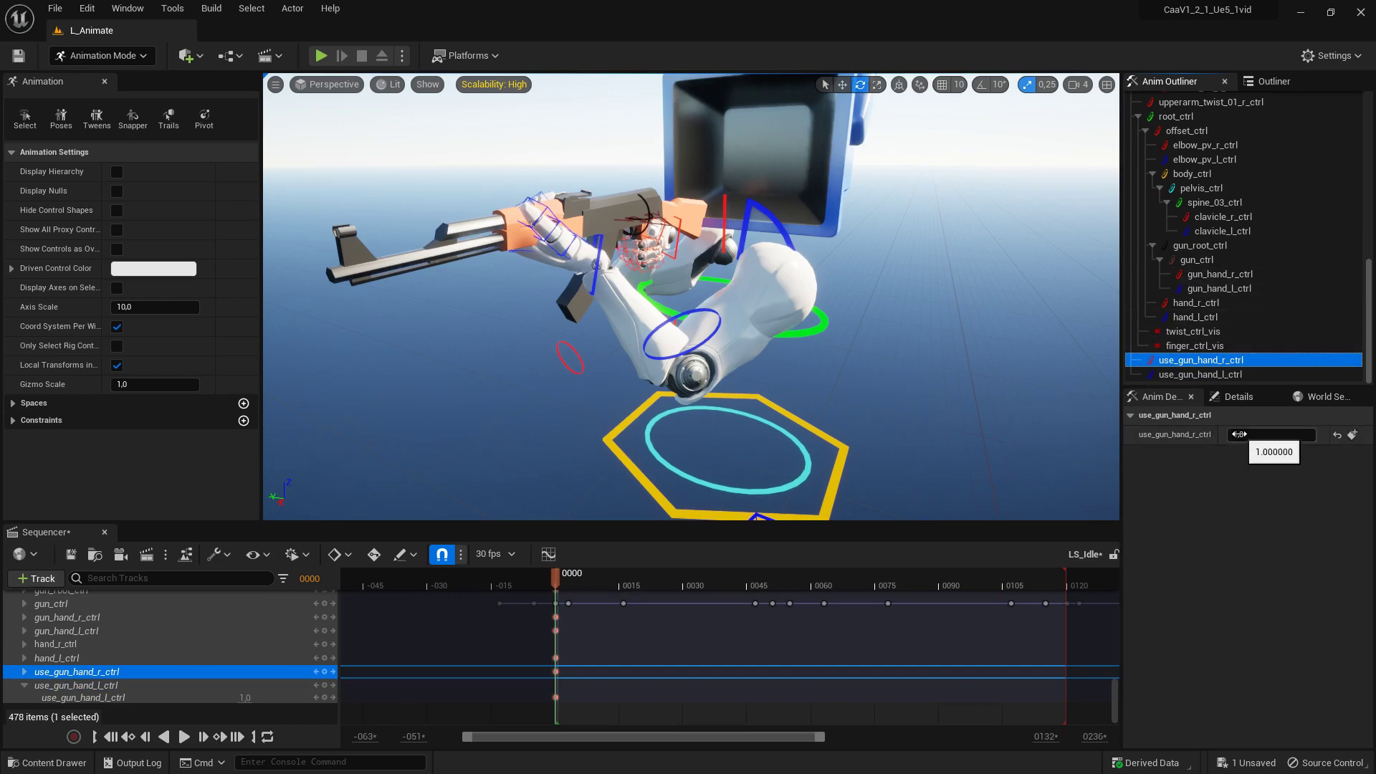
left_click(1201, 375)
Step: Try a left-hand grip weight of 0 in Anim Details, then restore it to 1
left_click(1240, 434)
type("0")
key("Return")
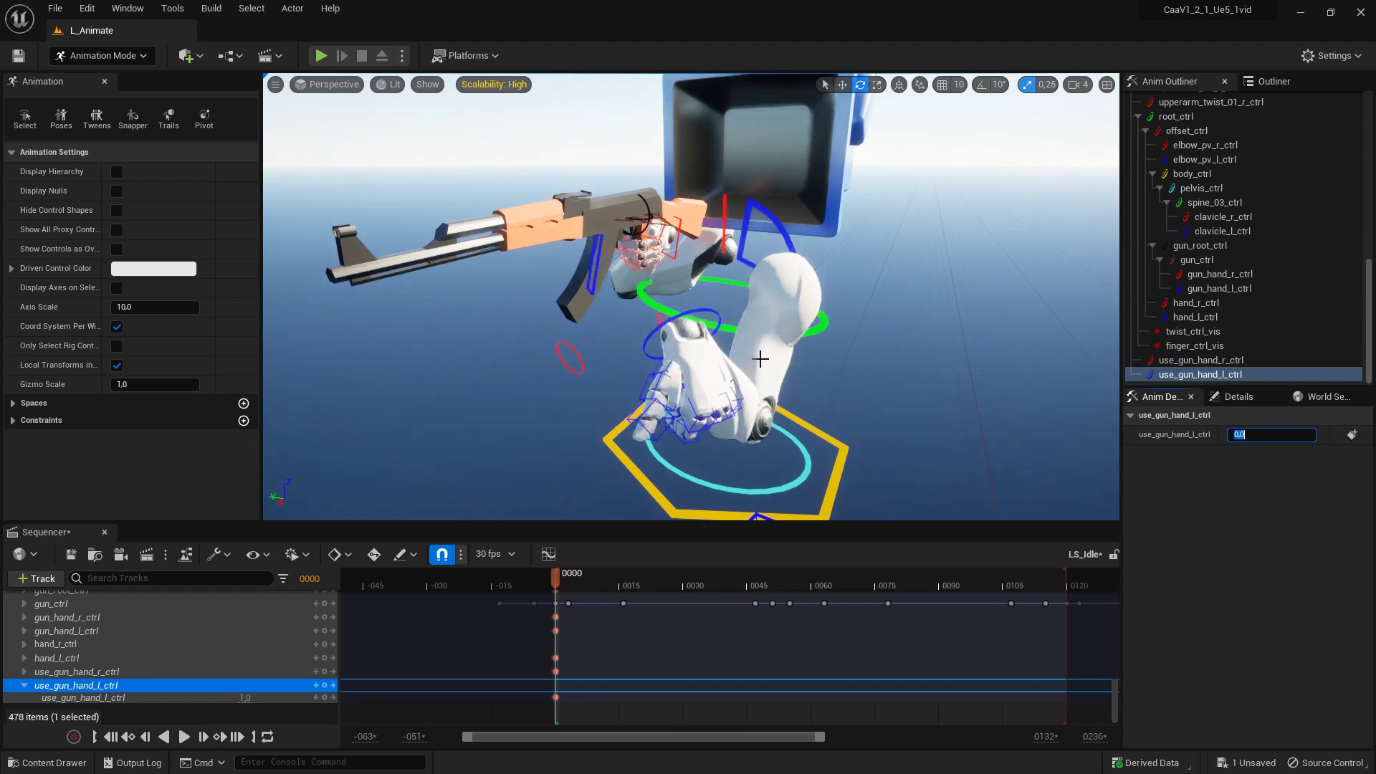
type("1")
key("Return")
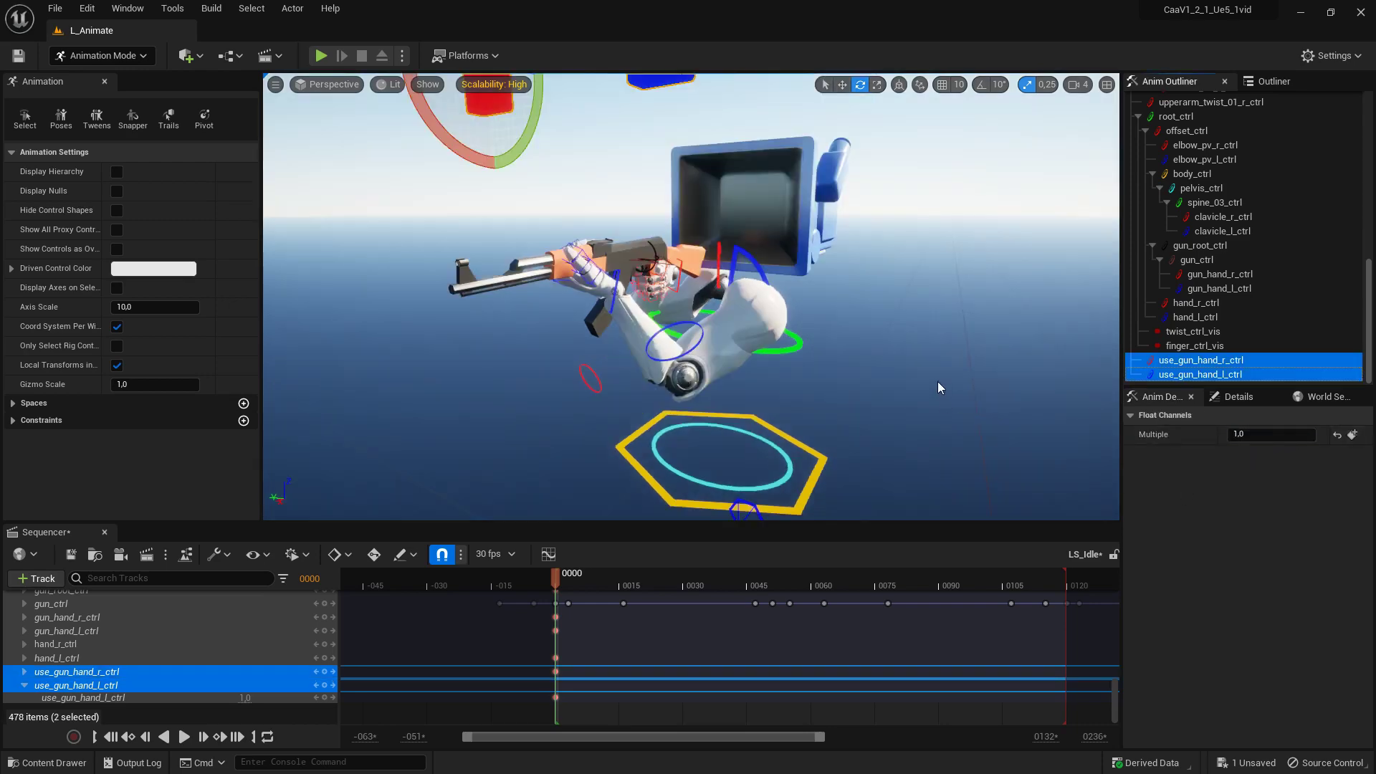
Step: At frame 20, move the gun_hand_l_ctrl grip target along the rifle with the move gizmo
right_click_drag(938, 388, 937, 388)
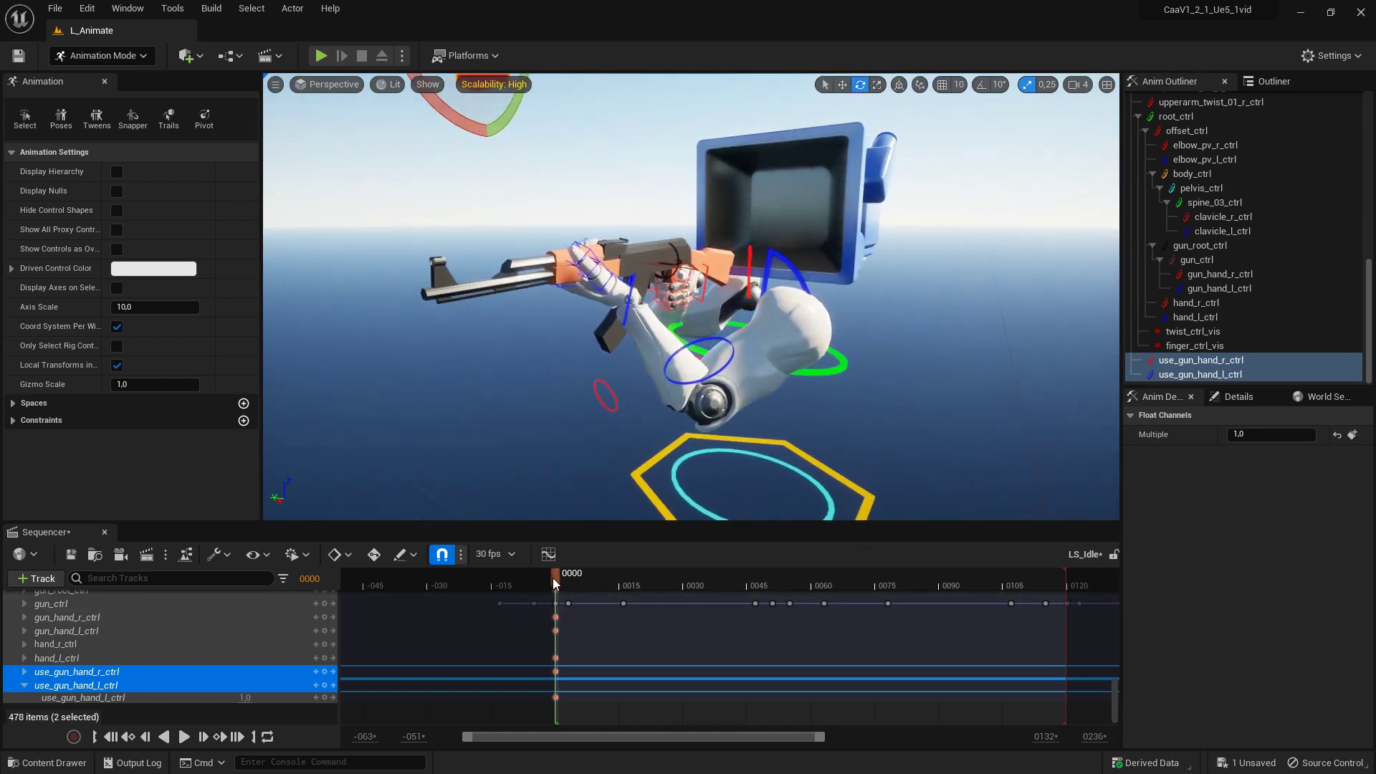
left_click_drag(555, 580, 642, 582)
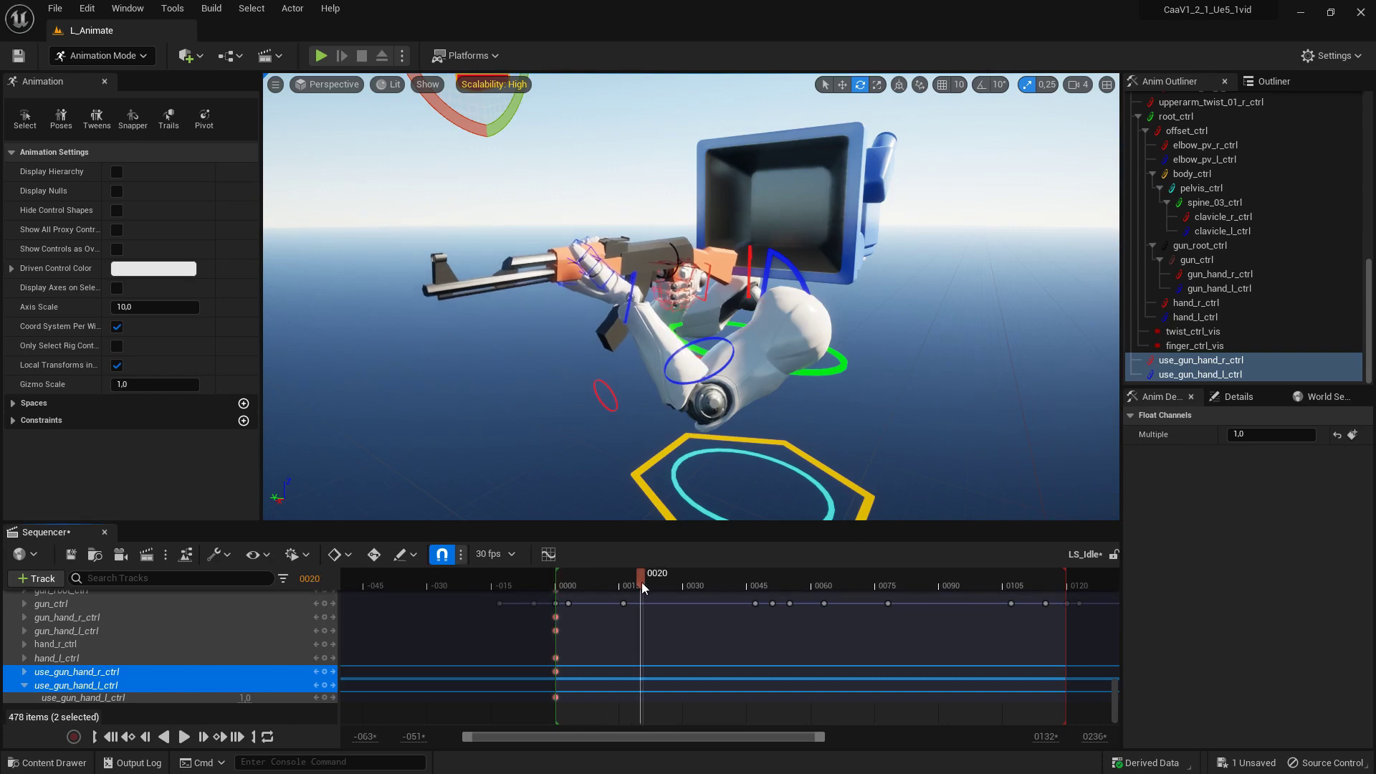
left_click(631, 300)
key("r")
key("w")
left_click_drag(600, 295, 678, 327)
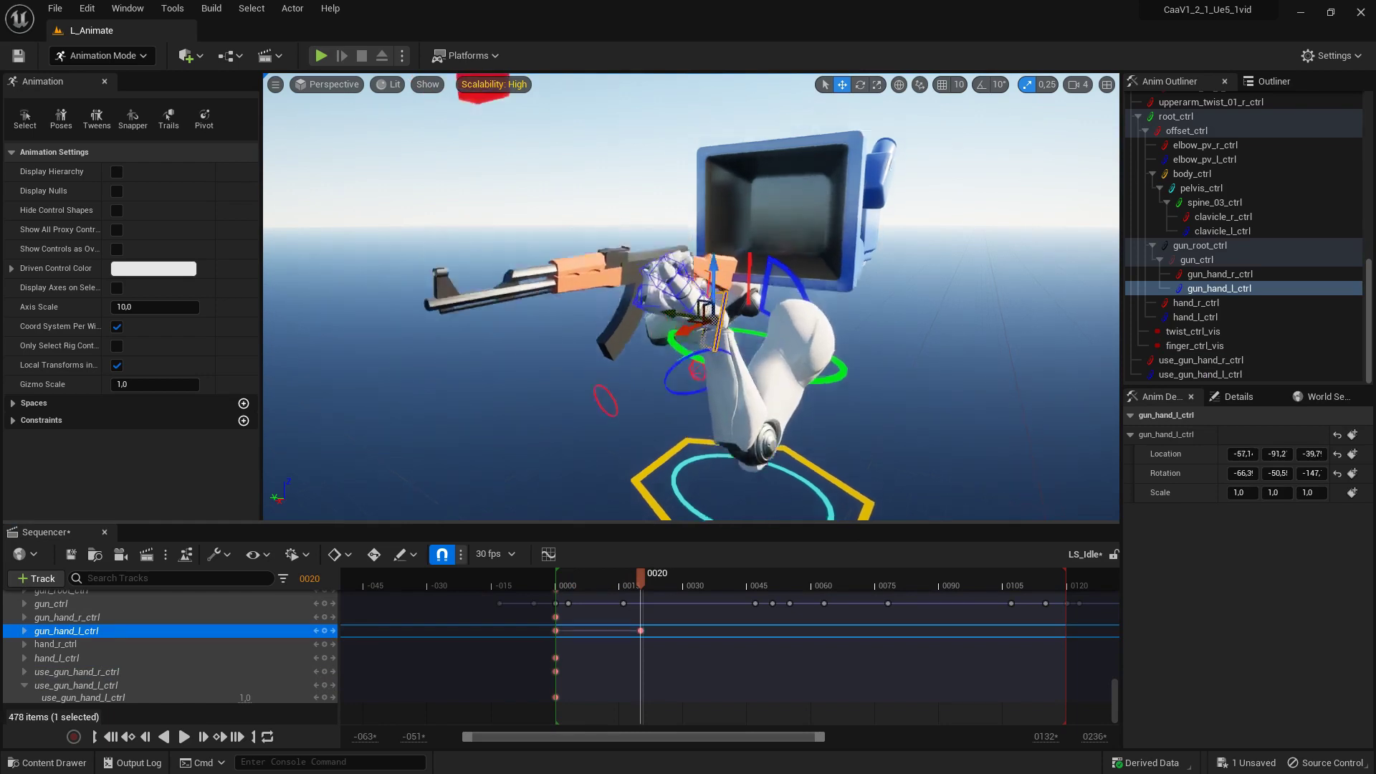
left_click(632, 361)
key("e")
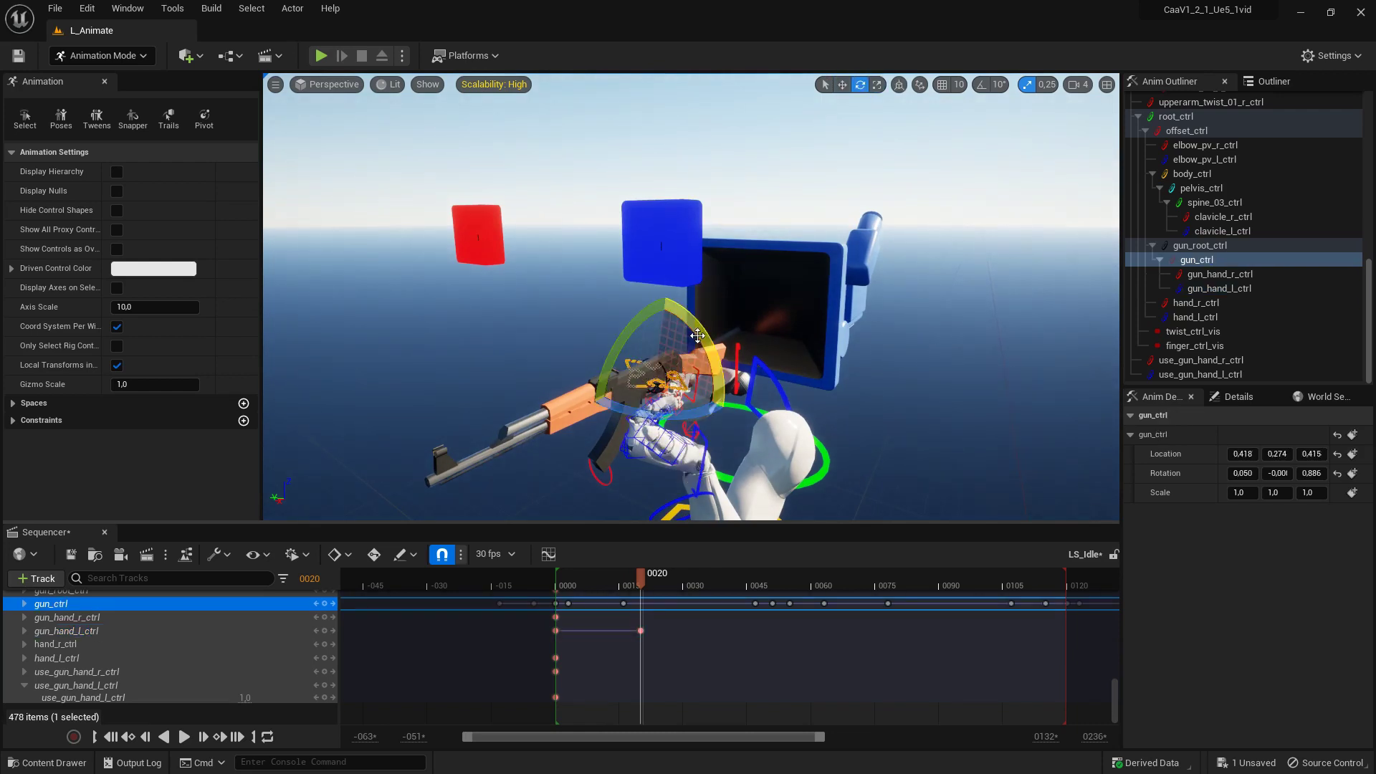
mouse_move(698, 335)
left_mouse_down()
mouse_move(688, 369)
mouse_move(667, 290)
mouse_move(701, 335)
left_mouse_up()
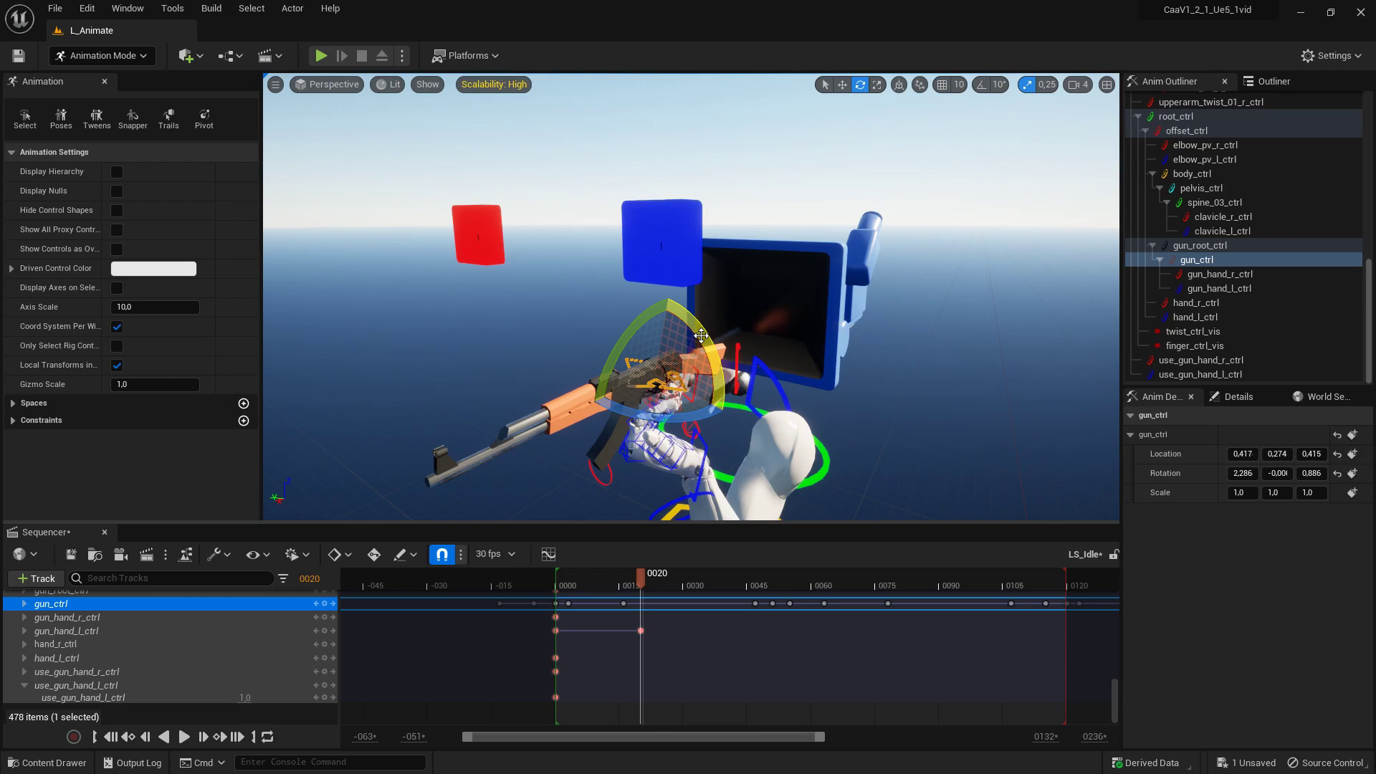
left_click_drag(701, 334, 782, 396, "alt")
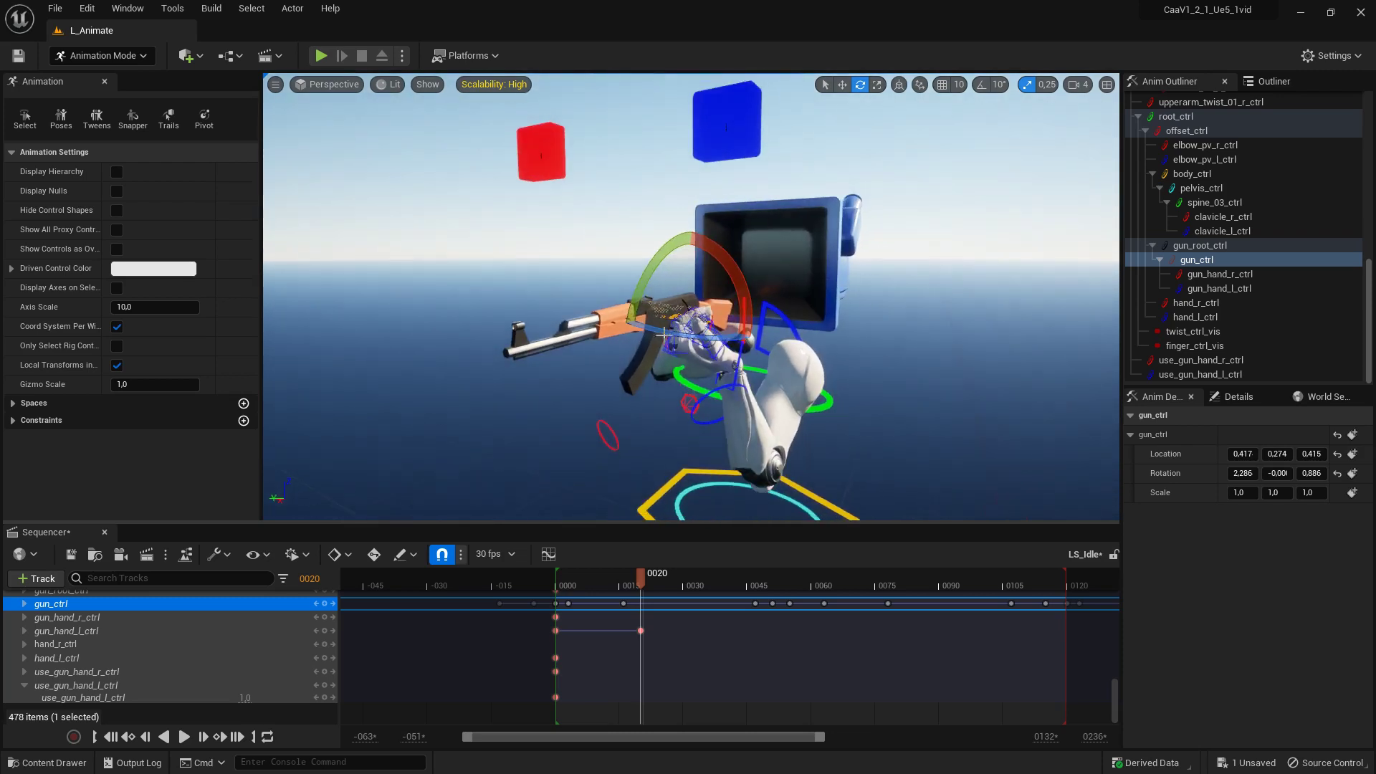
mouse_move(751, 318)
left_mouse_down()
mouse_move(716, 409)
mouse_move(747, 333)
left_mouse_up()
mouse_move(640, 577)
left_mouse_down()
mouse_move(615, 580)
mouse_move(643, 591)
left_mouse_up()
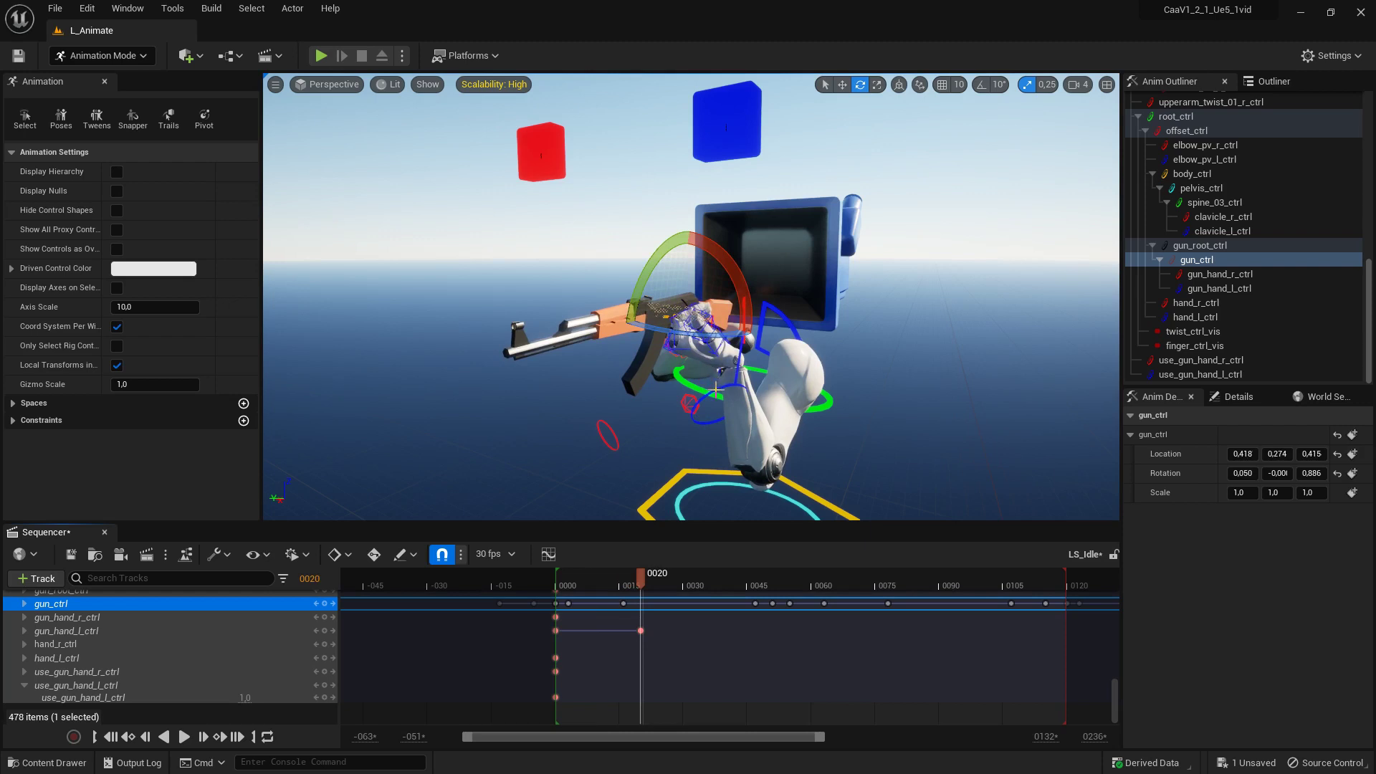
Step: Set use_gun_hand_l_ctrl's grip weight to 0 and key it at frame 20
left_click(1224, 377)
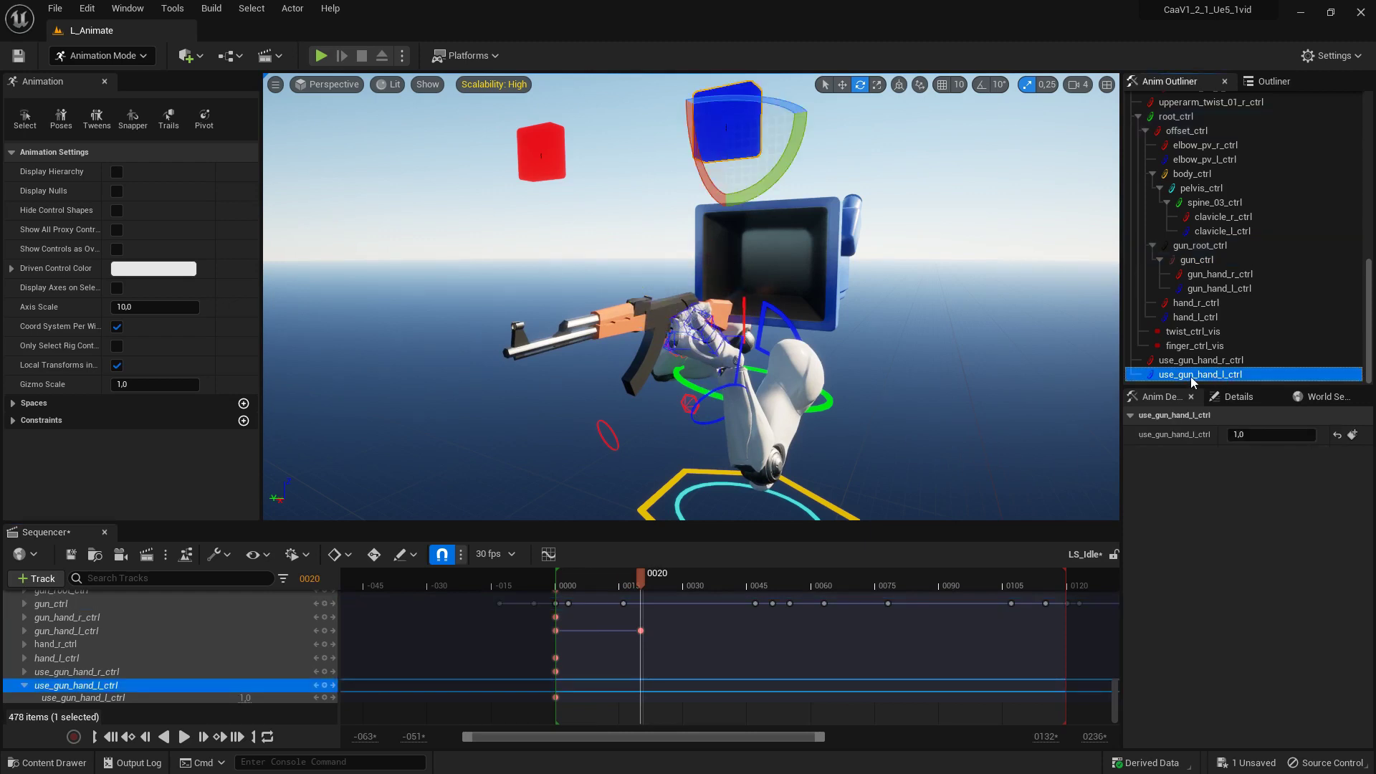
left_click(1260, 435)
type("0")
key("Return")
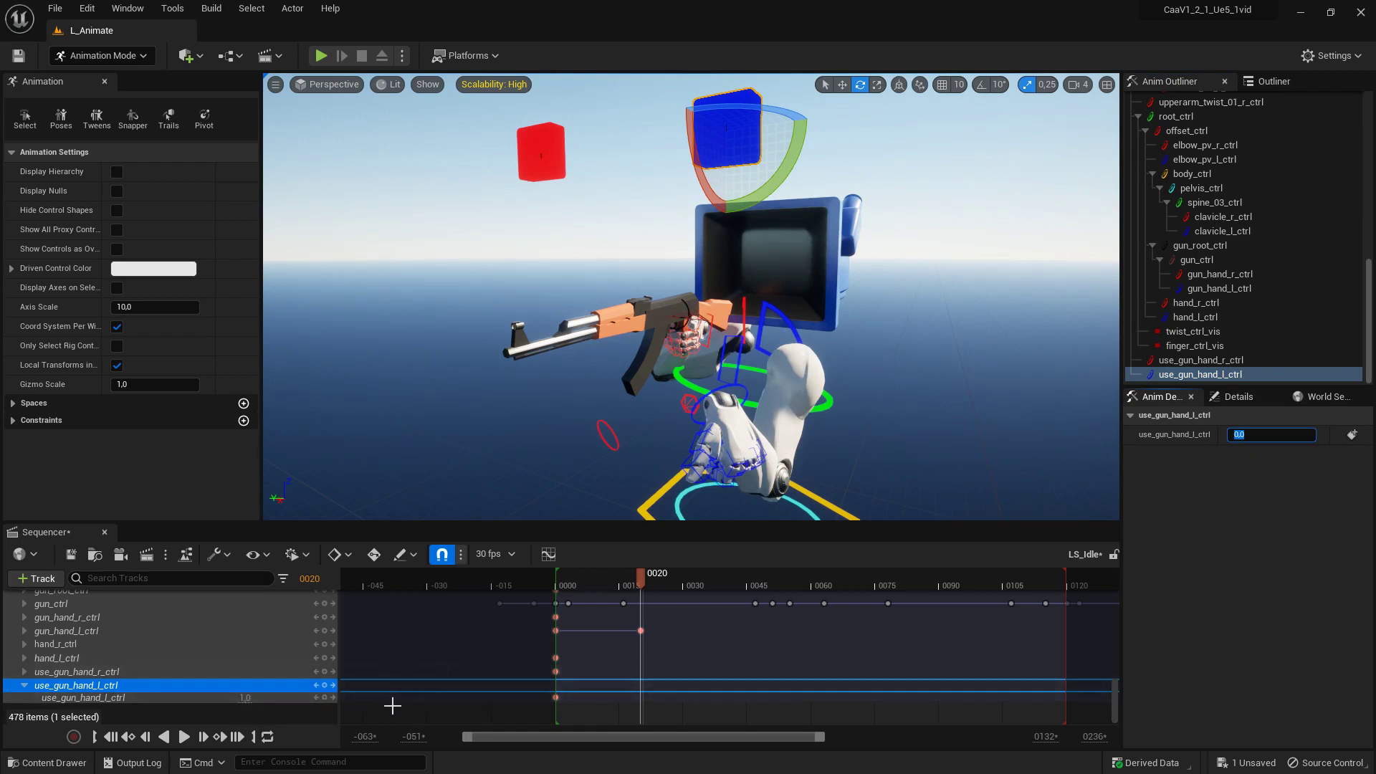
left_click(1352, 434)
Step: Rotate the rifle's gun_ctrl downward to an X rotation of -34.7
mouse_move(673, 353)
right_mouse_down()
mouse_move(673, 301)
mouse_move(673, 337)
right_mouse_up()
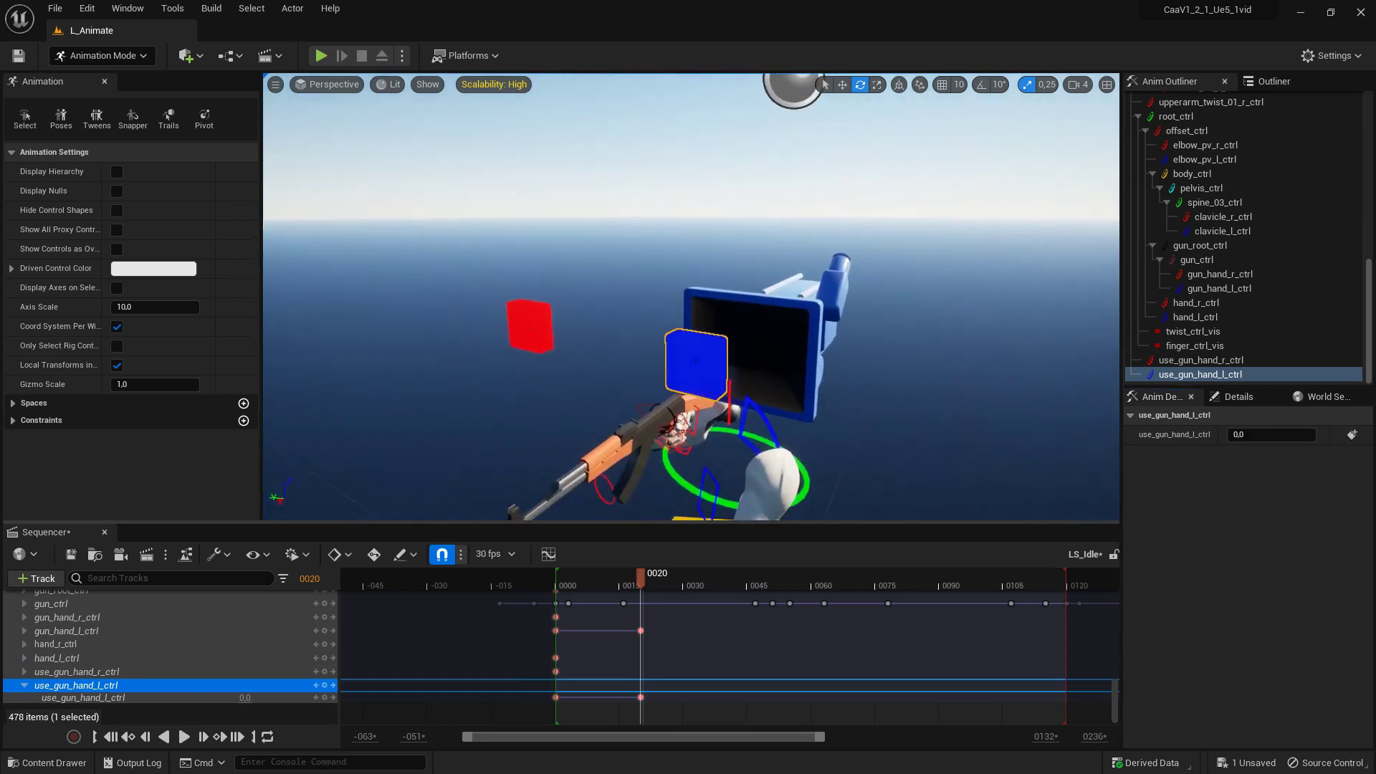
left_click(634, 410)
right_click_drag(580, 411, 581, 380)
left_click_drag(623, 323, 623, 252)
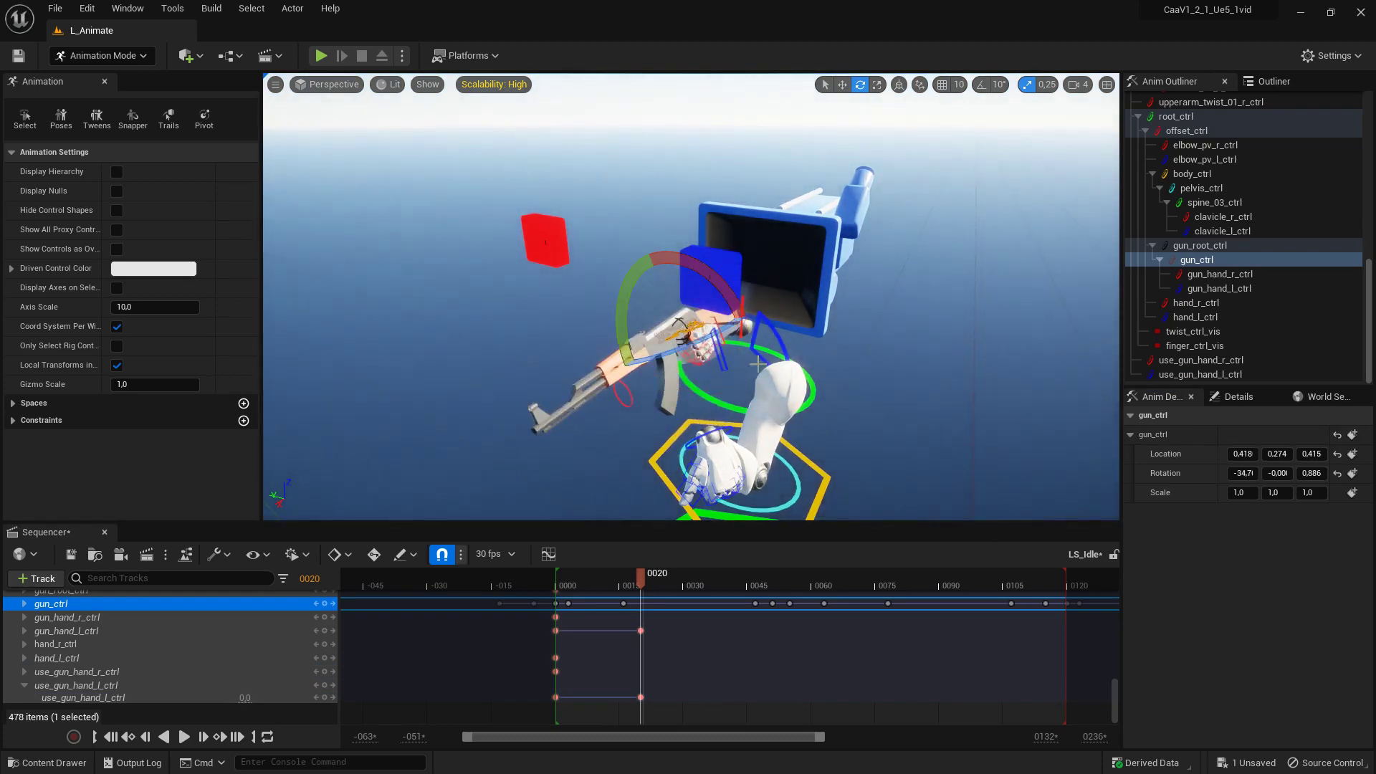
Step: At frame 35, key use_gun_hand_l_ctrl's grip weight back to 1.0
left_click(645, 582)
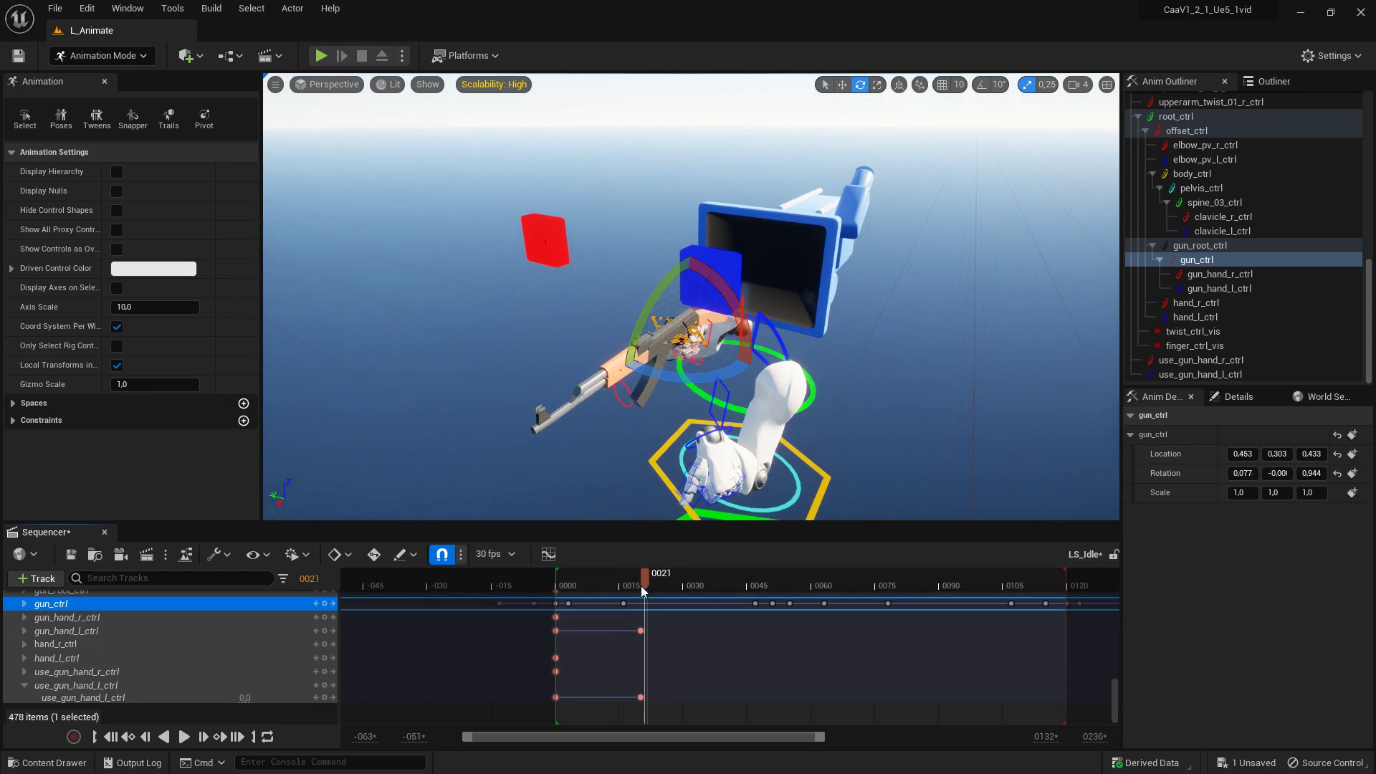
left_click(638, 586)
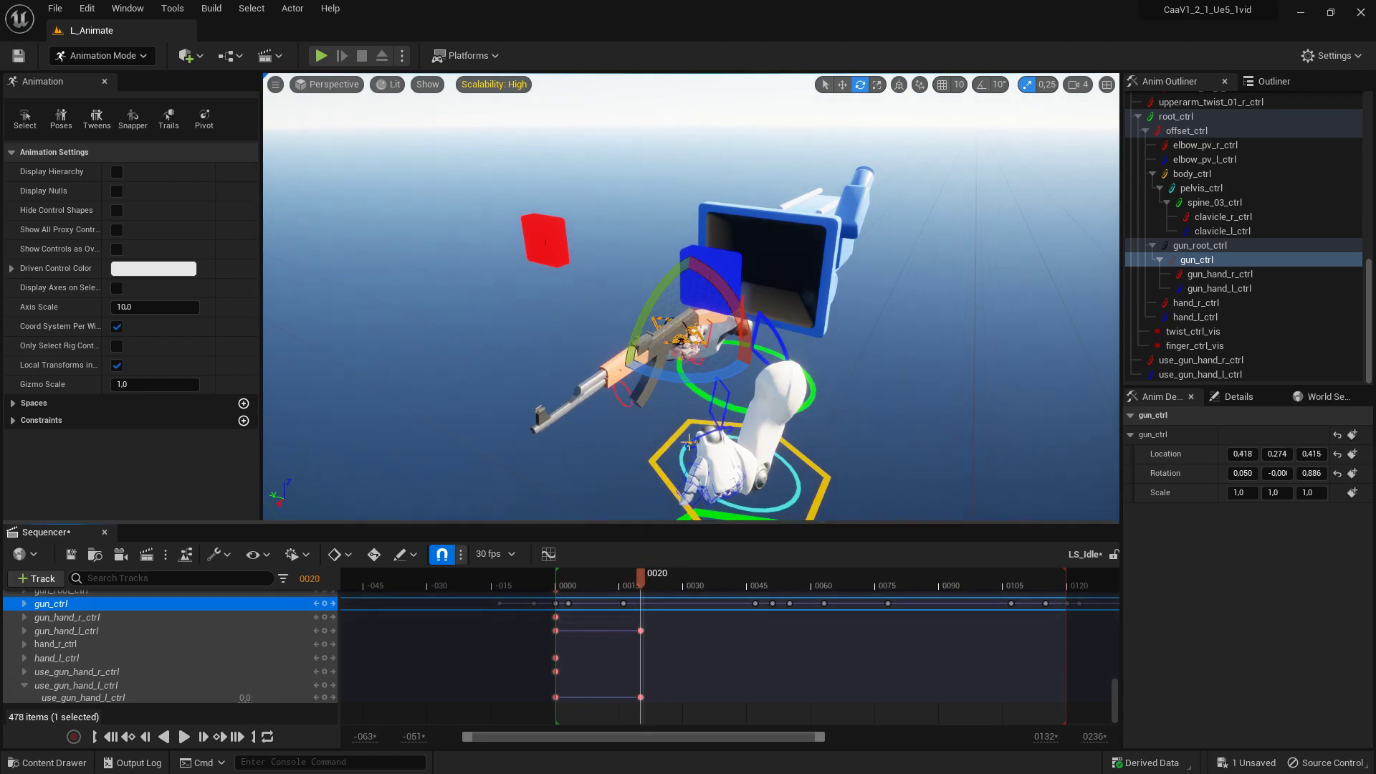
left_click_drag(643, 579, 708, 587)
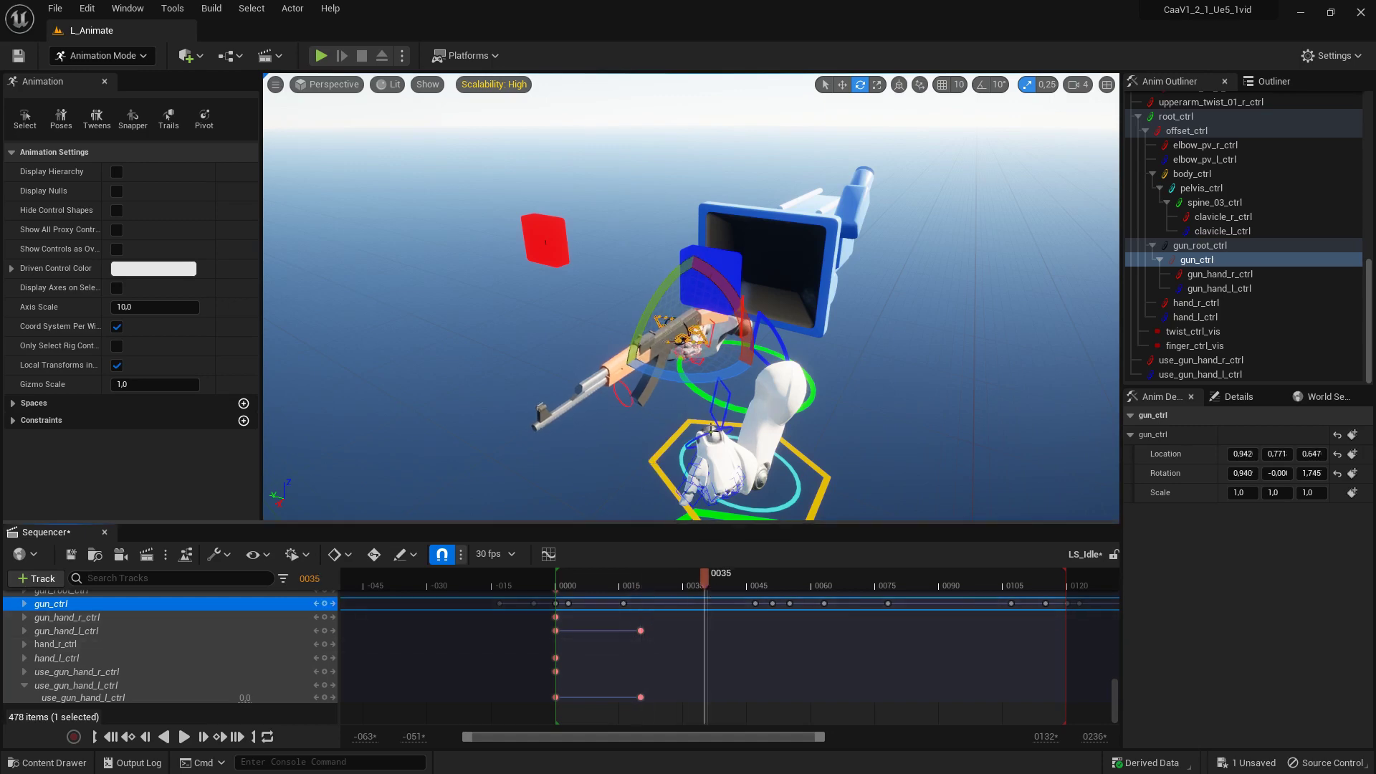
left_click(1227, 376)
left_click(1254, 435)
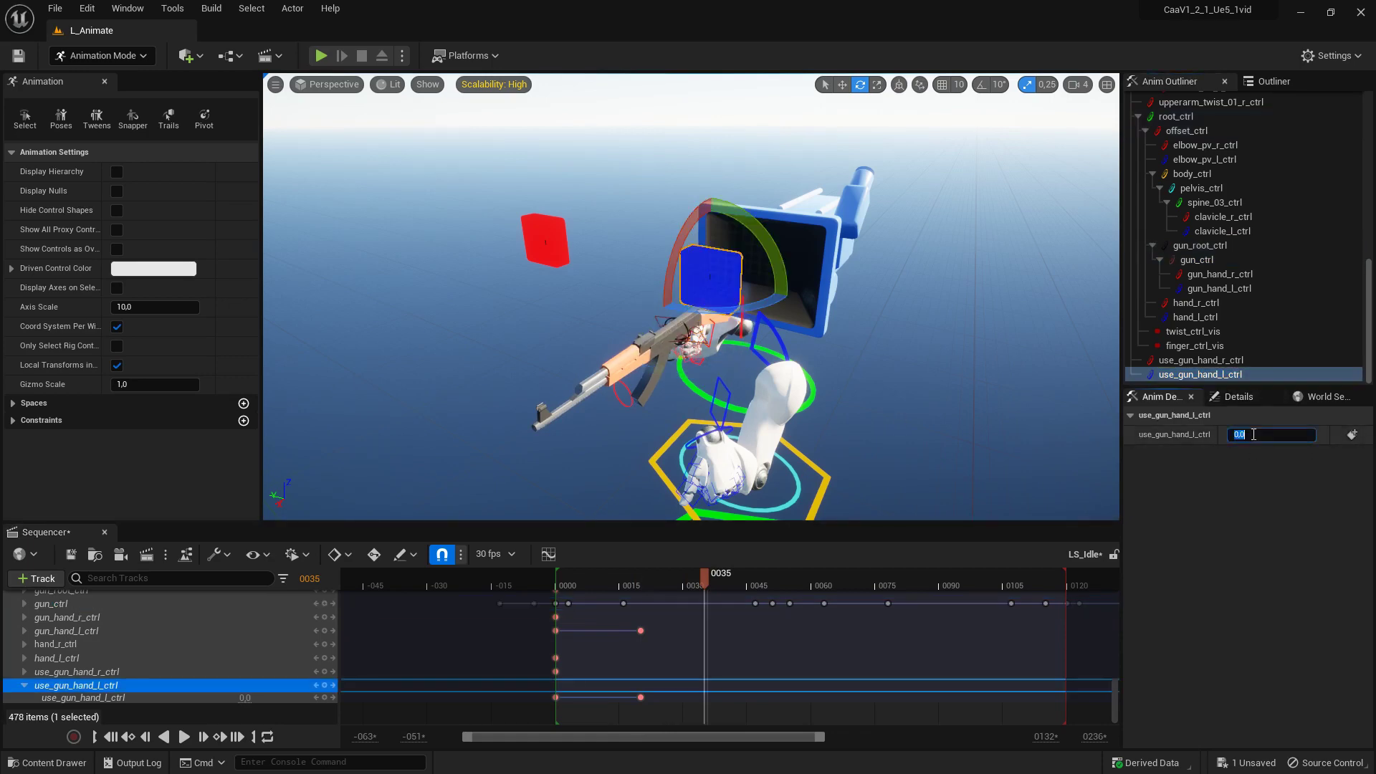
type("1")
key("Return")
left_click(1353, 436)
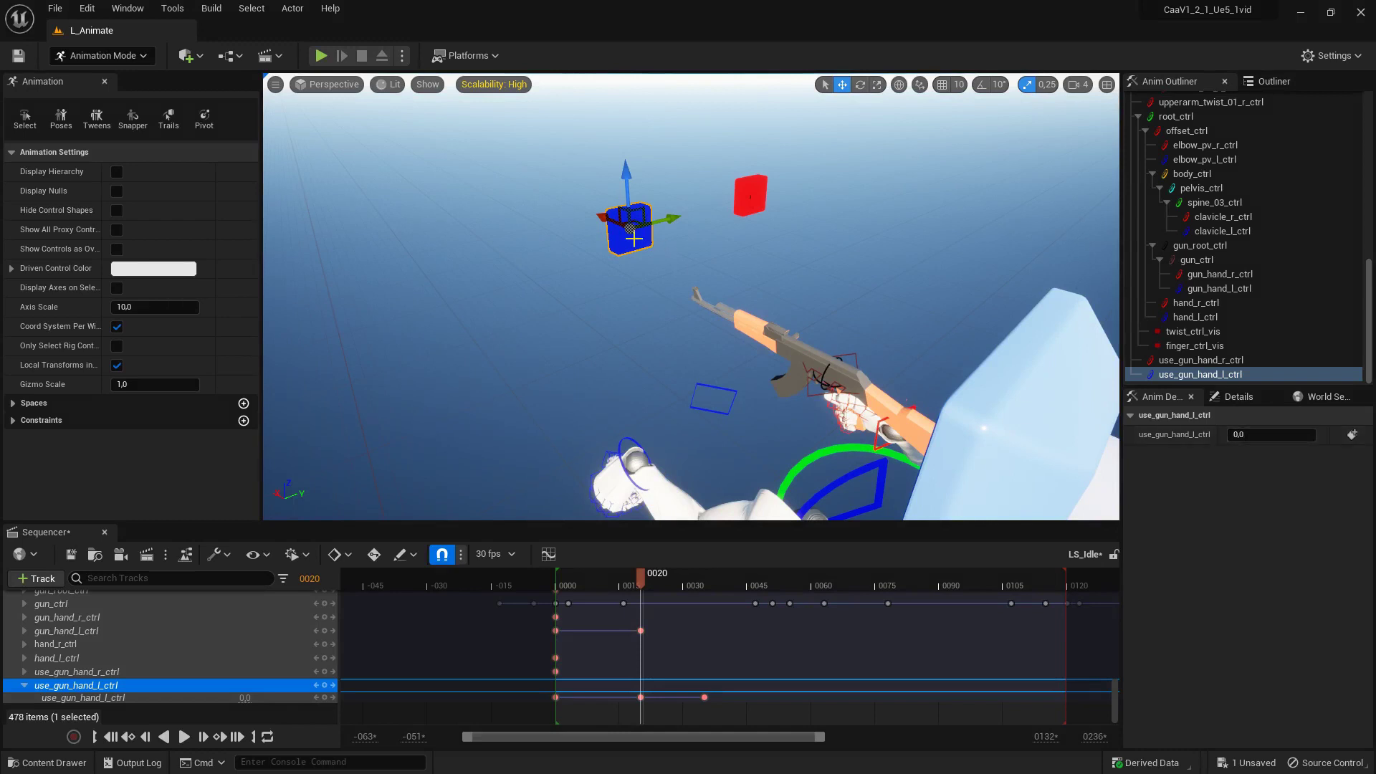
left_click_drag(629, 209, 630, 243)
mouse_move(631, 217)
left_mouse_down()
mouse_move(637, 201)
mouse_move(636, 217)
left_mouse_up()
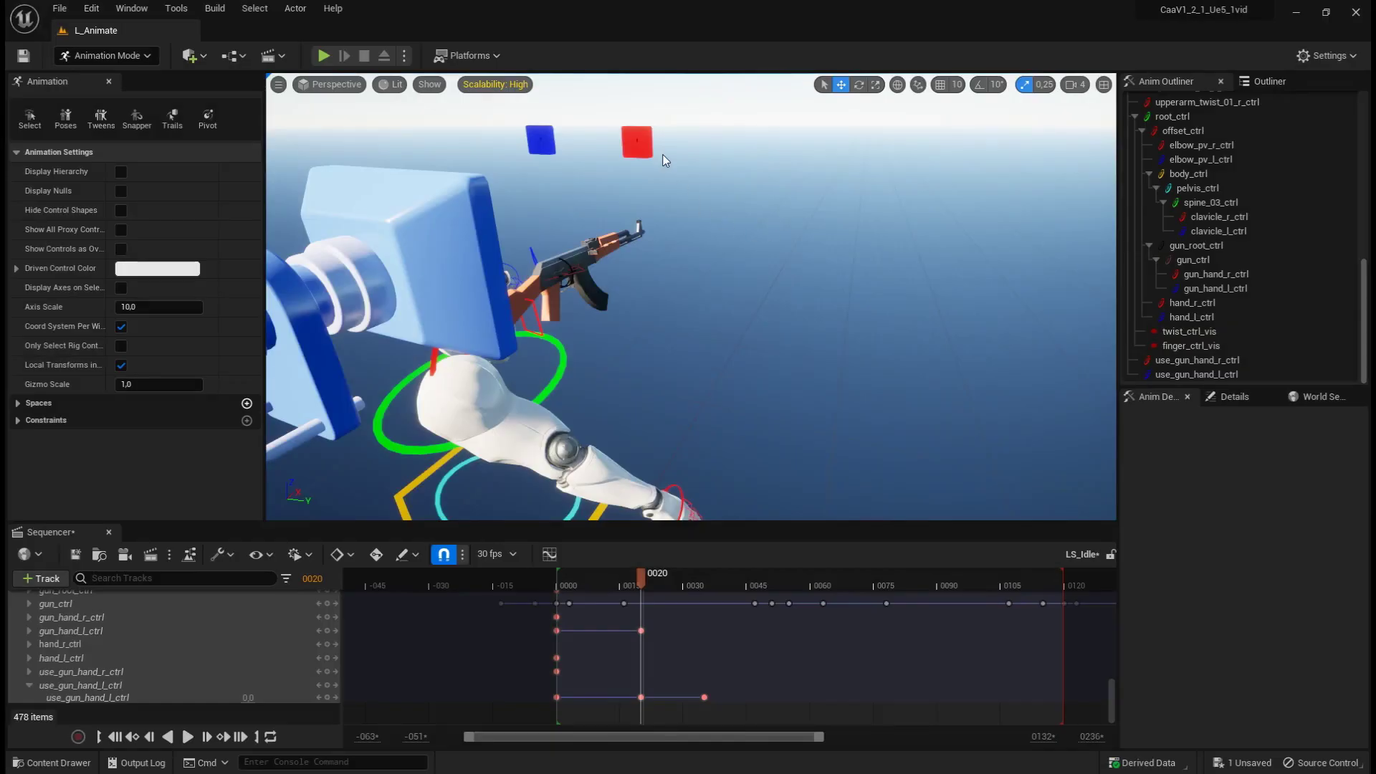
left_click(638, 142)
mouse_move(635, 101)
left_mouse_down()
mouse_move(632, 81)
mouse_move(638, 111)
left_mouse_up()
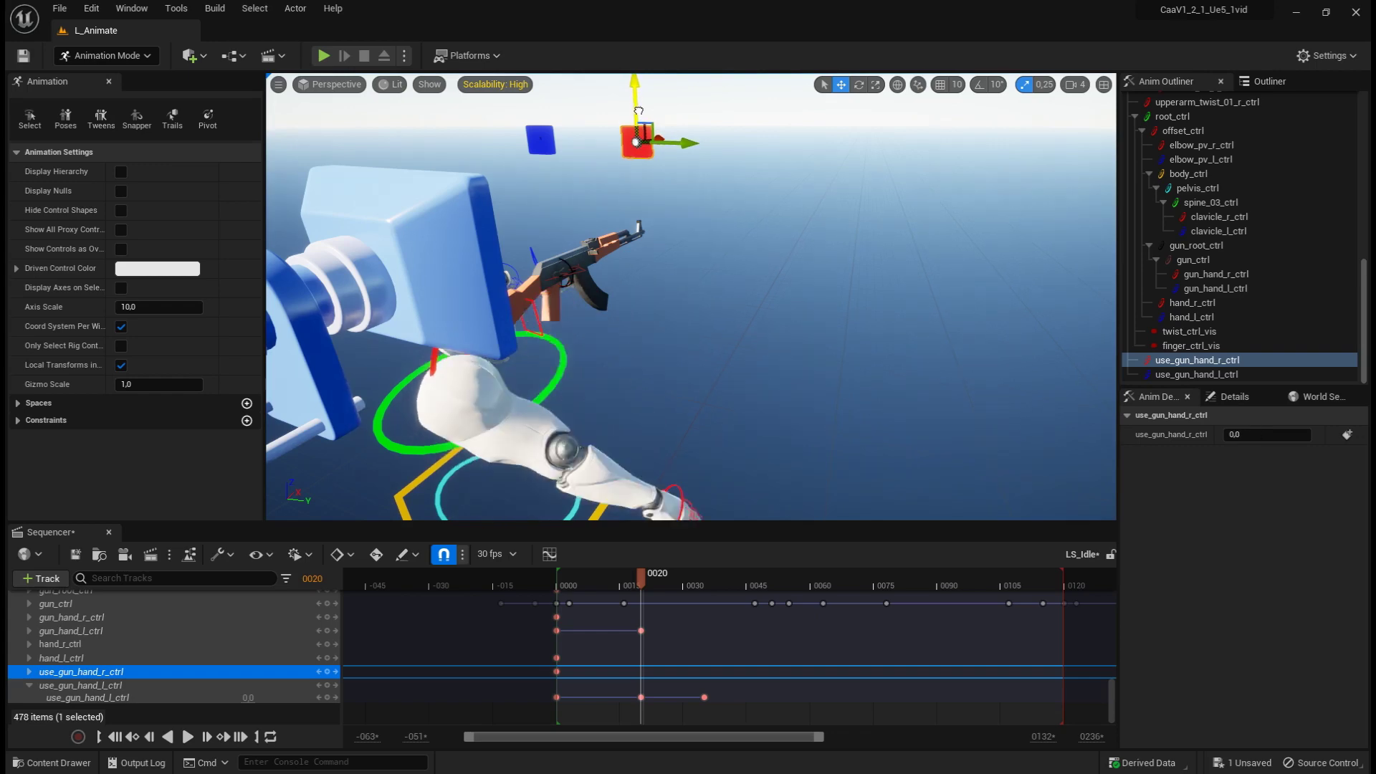